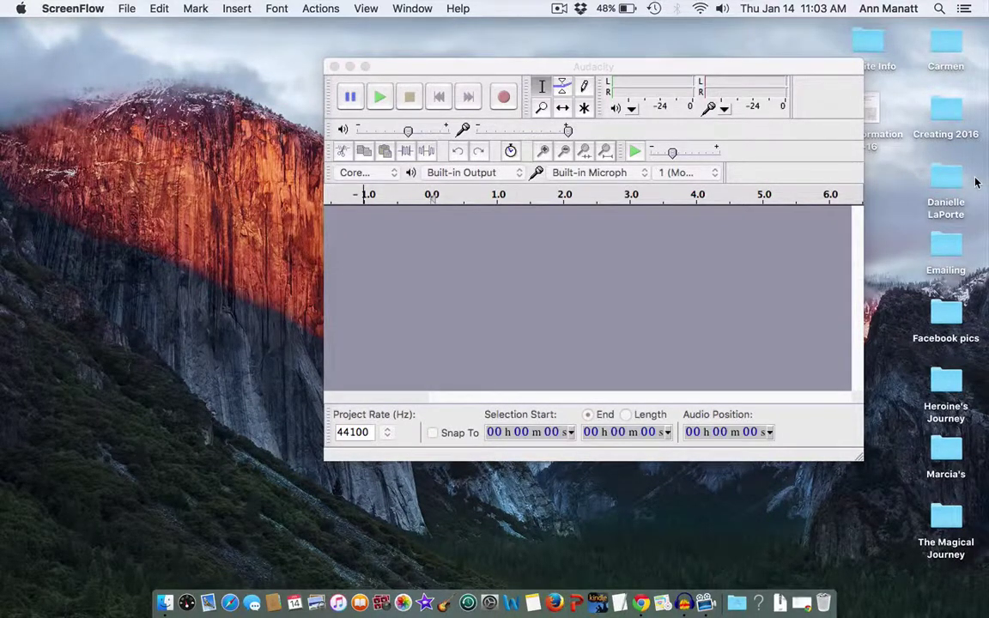
Bring the Audacity window to the front and shift it left to uncover the desktop icons.
left_click(784, 67)
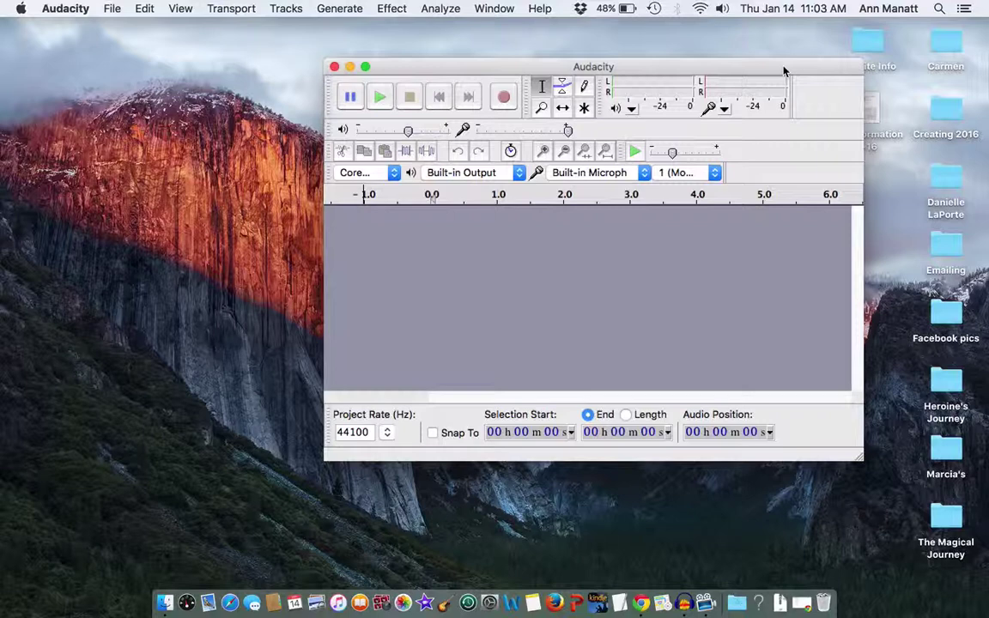
left_click_drag(784, 72, 721, 74)
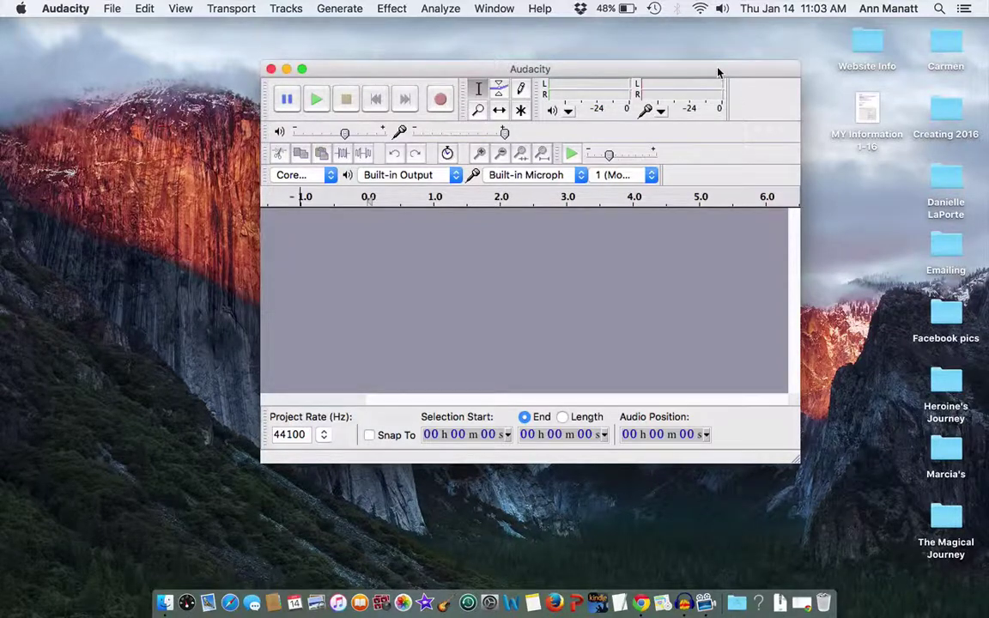
Record a roughly 15-second voice clip on a new track, pausing and resuming twice, then stop.
left_click(439, 100)
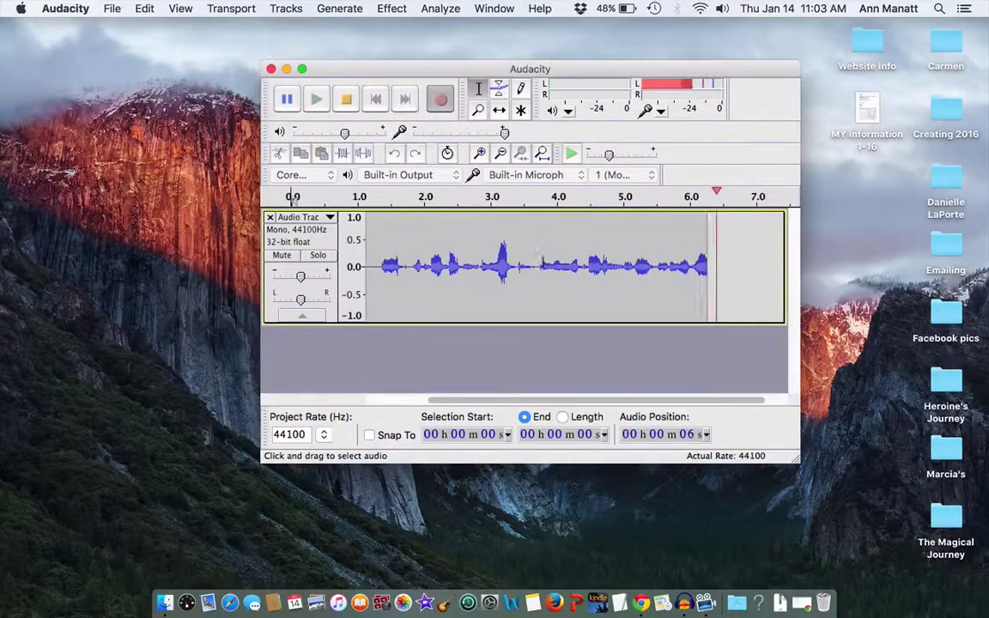
left_click(289, 99)
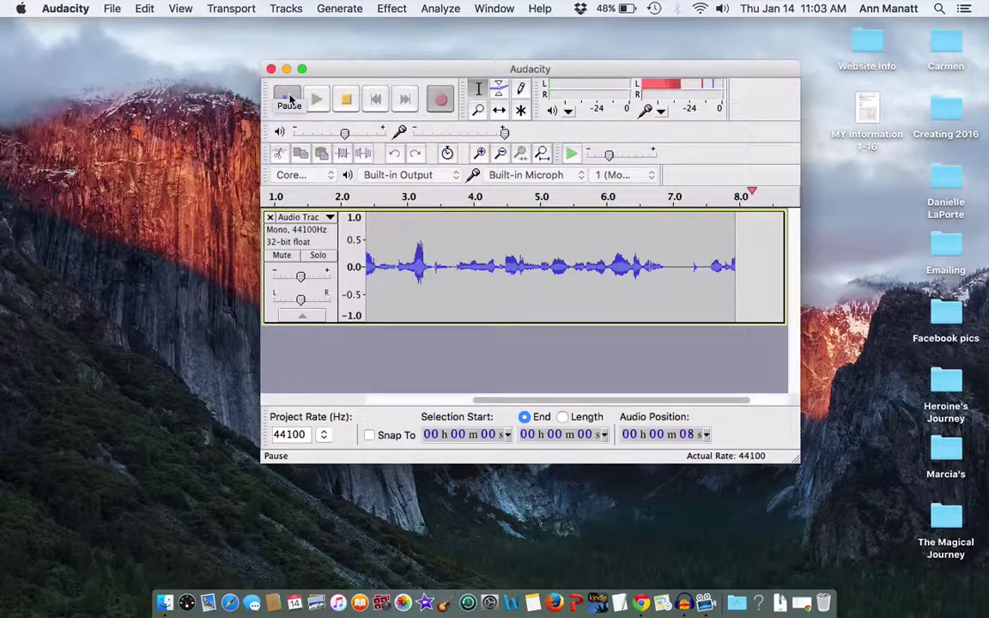
left_click(289, 99)
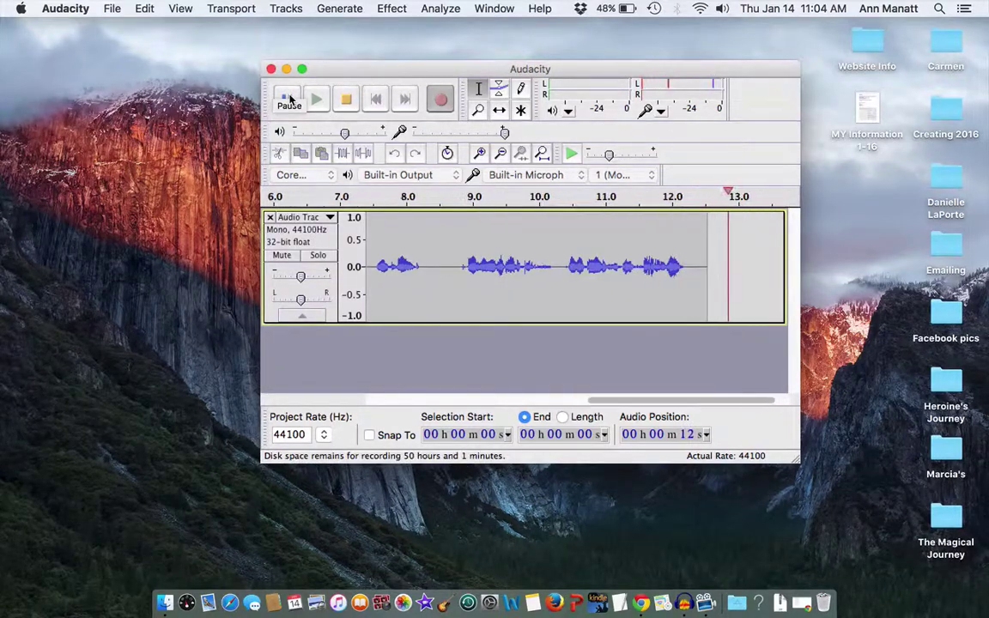
left_click(289, 99)
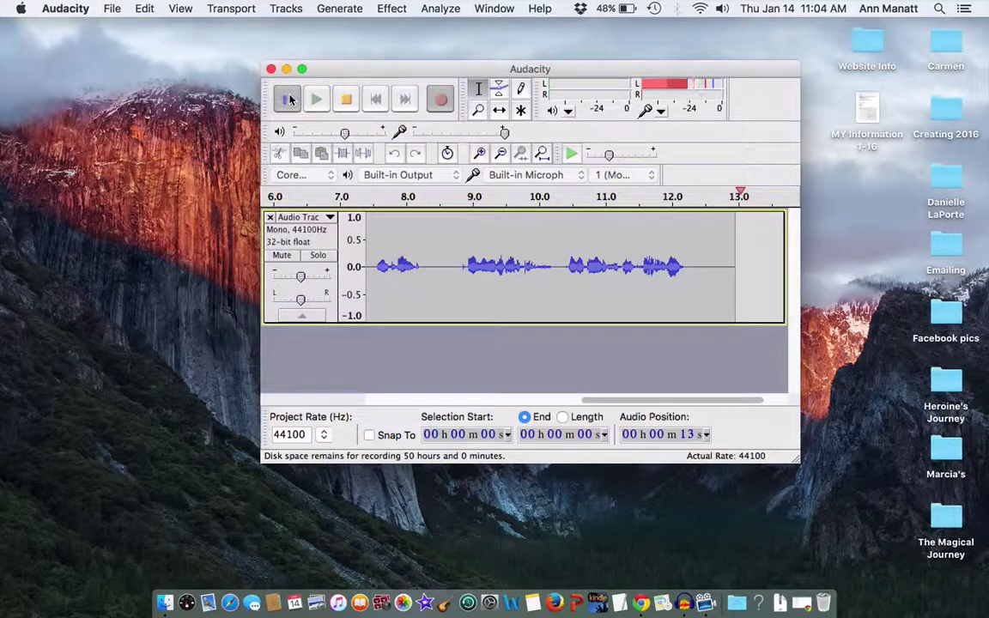
left_click(289, 100)
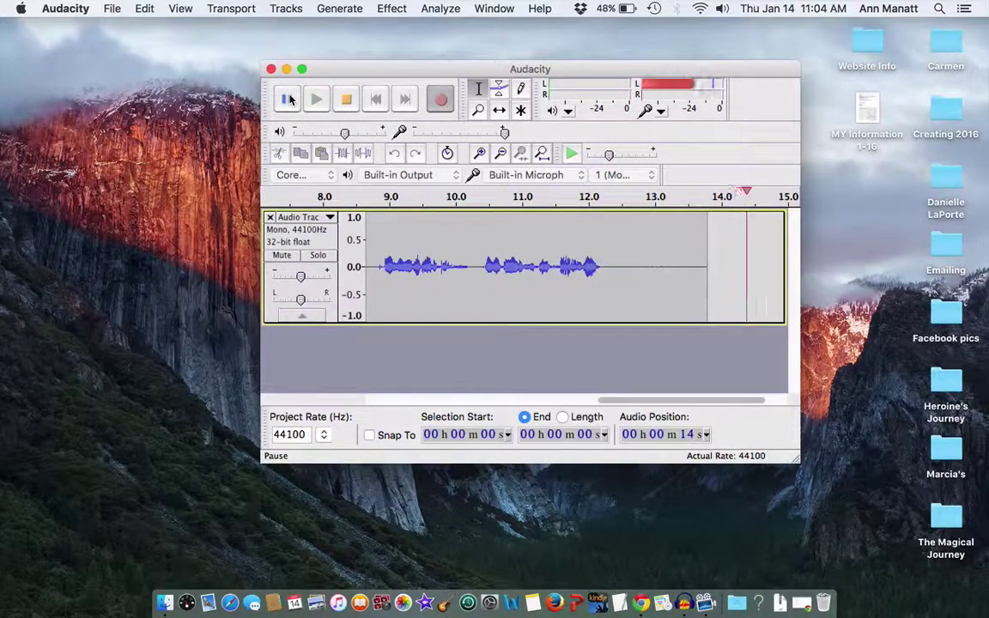
left_click(346, 100)
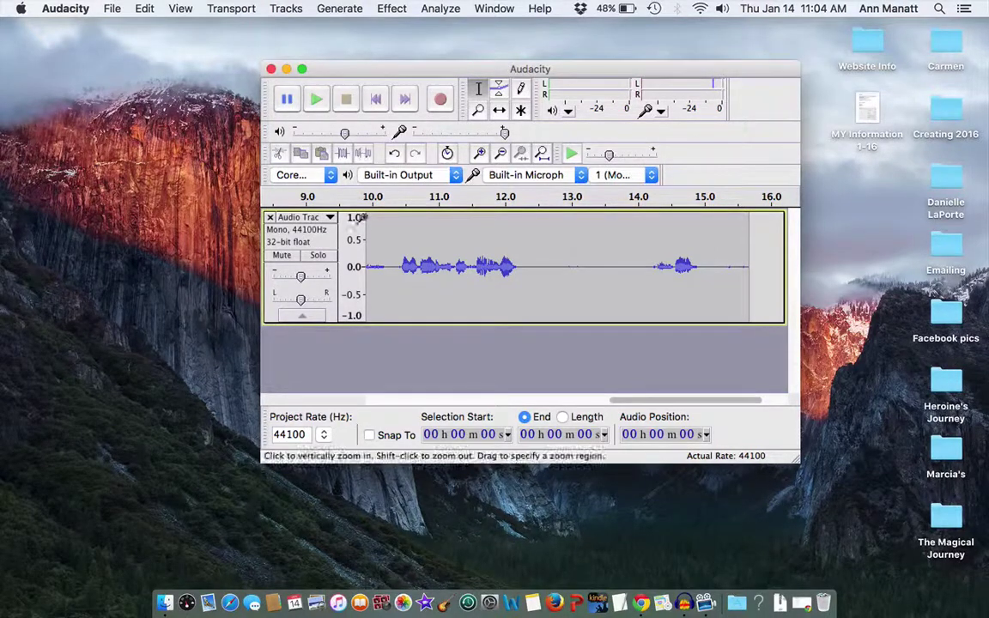
left_click(374, 221)
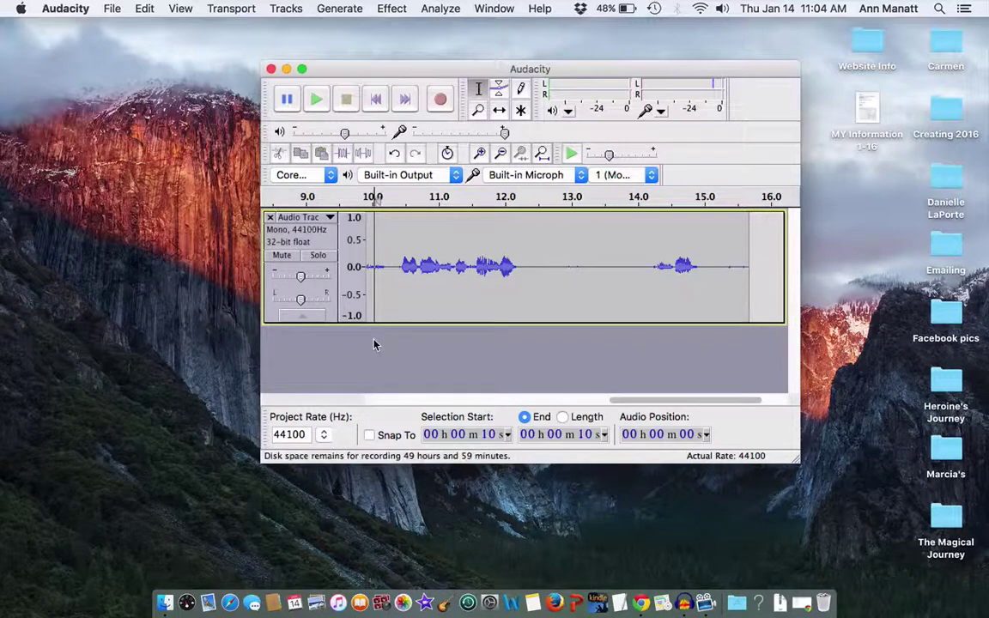
key("space")
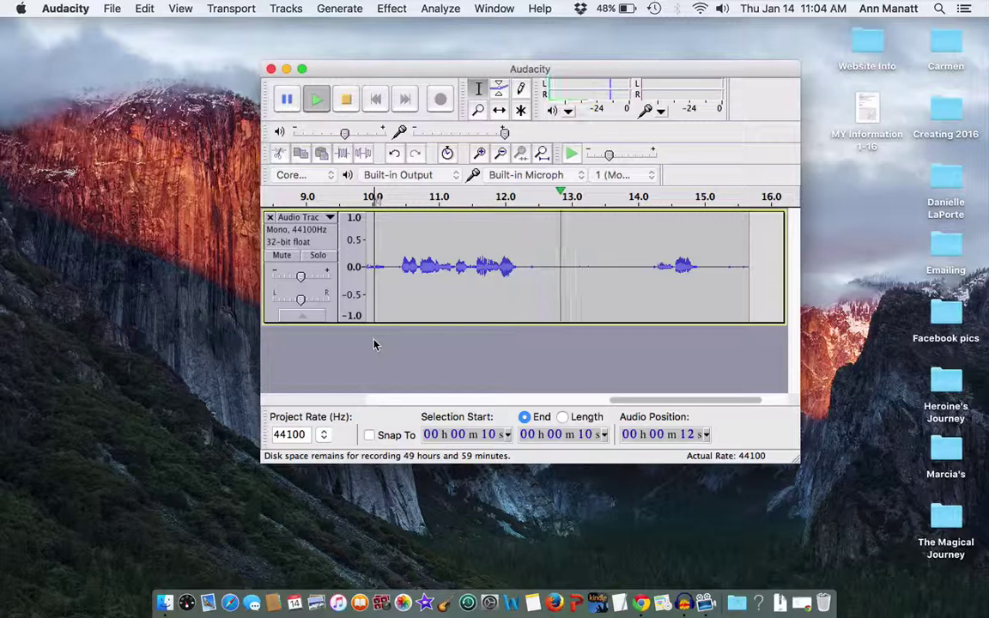
key("space")
key("space")
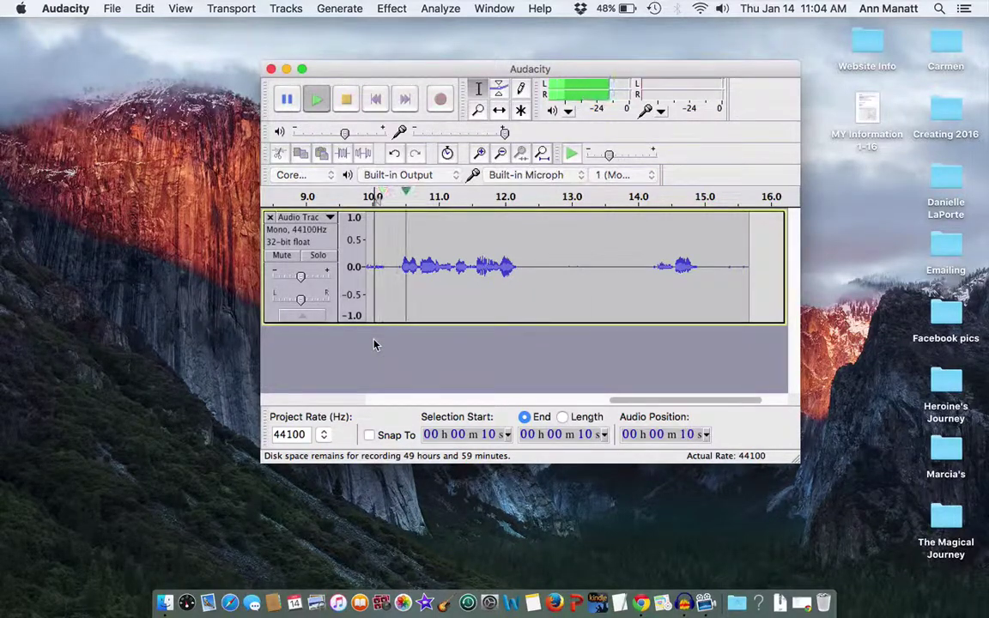
key("space")
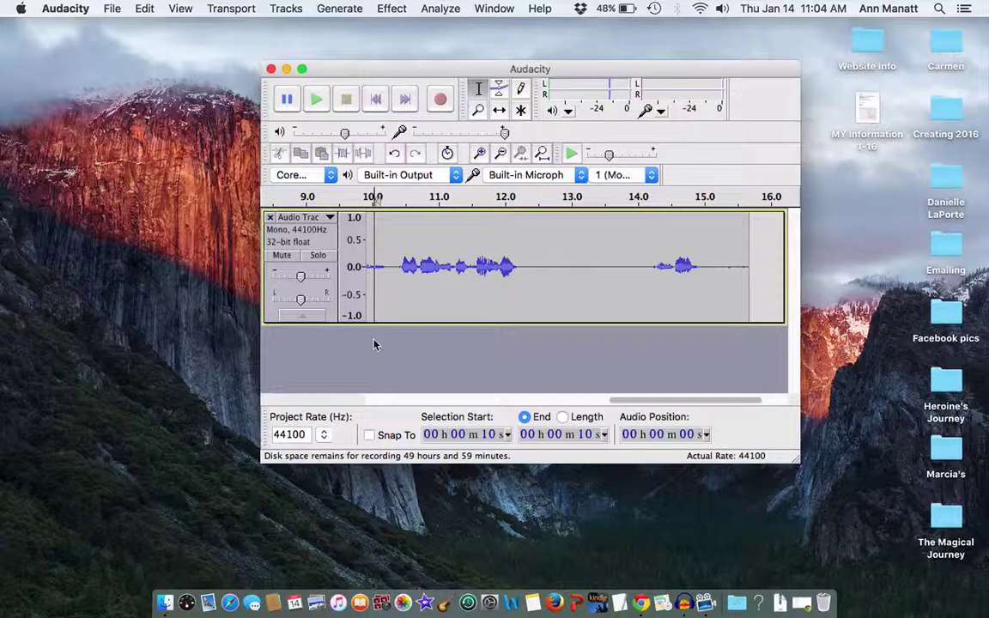
Export the audio as 'test' to the Desktop in MP3 Files format.
left_click(114, 9)
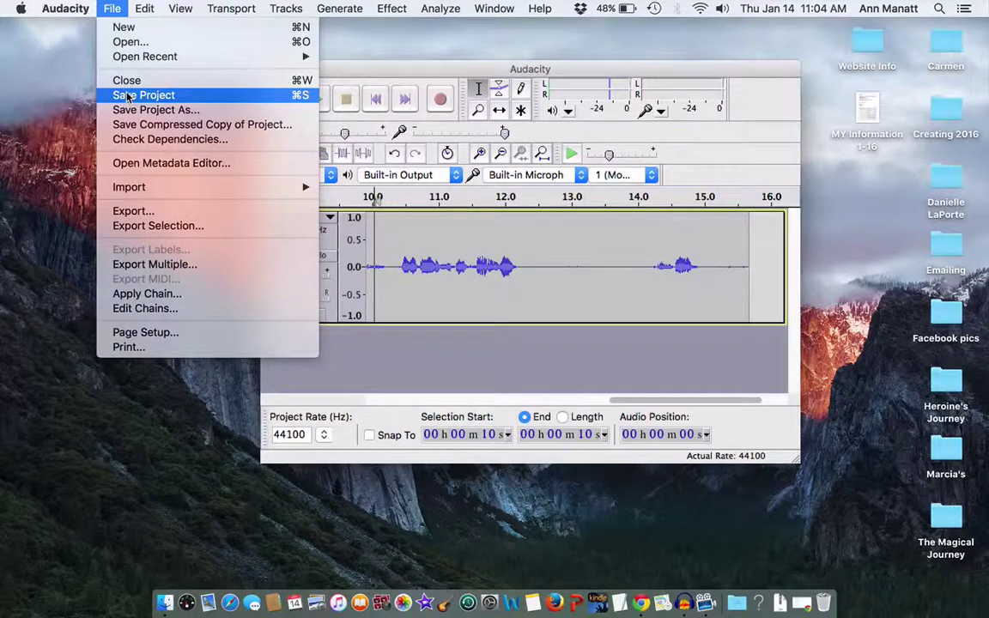
left_click(145, 211)
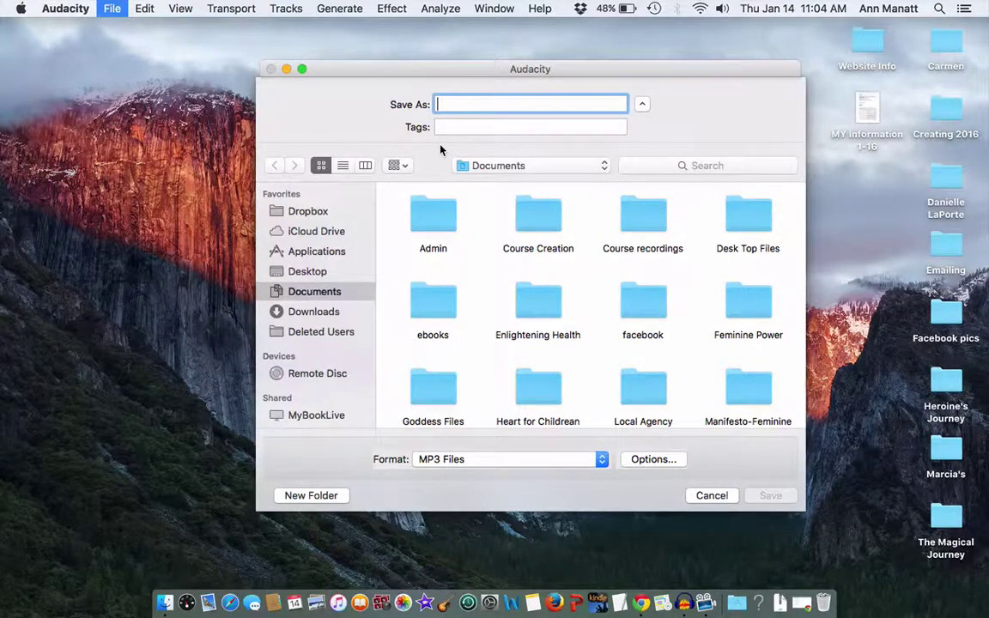
type("test")
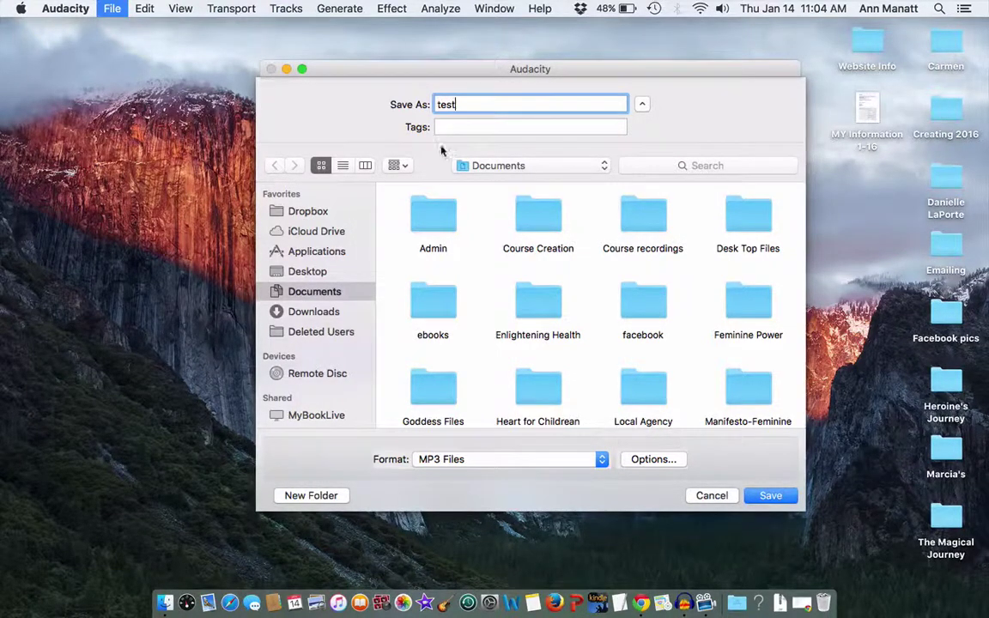
left_click(316, 271)
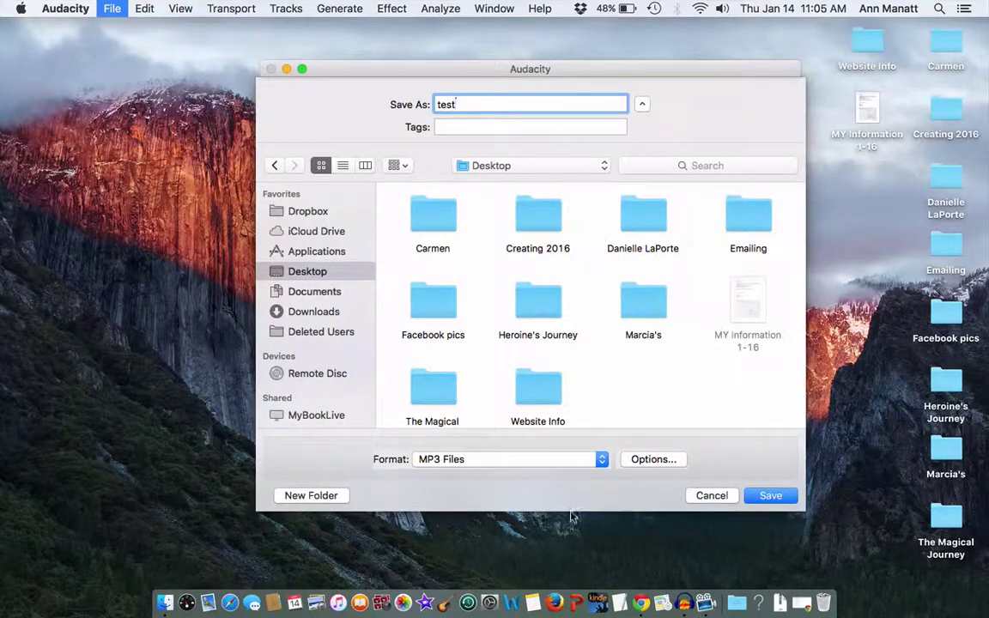
left_click(601, 459)
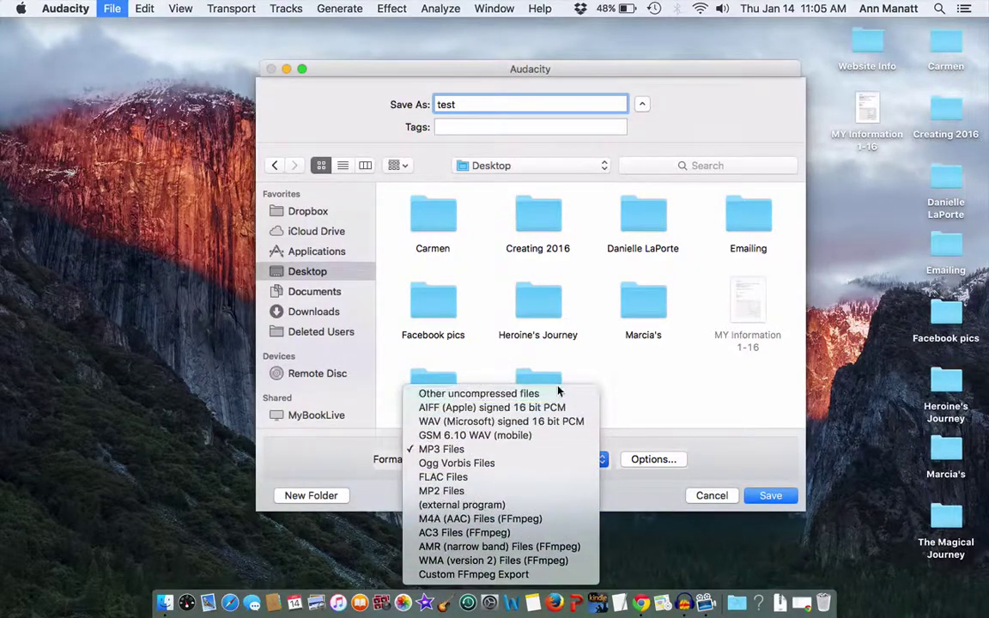
left_click(455, 450)
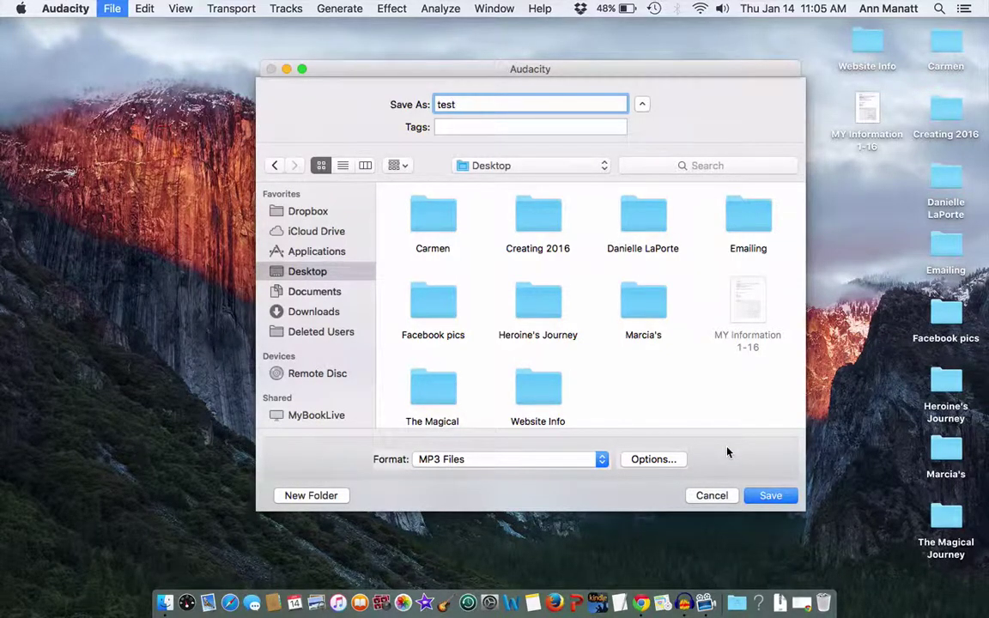
Save the MP3 export and enter the artist's name in the metadata.
left_click(780, 501)
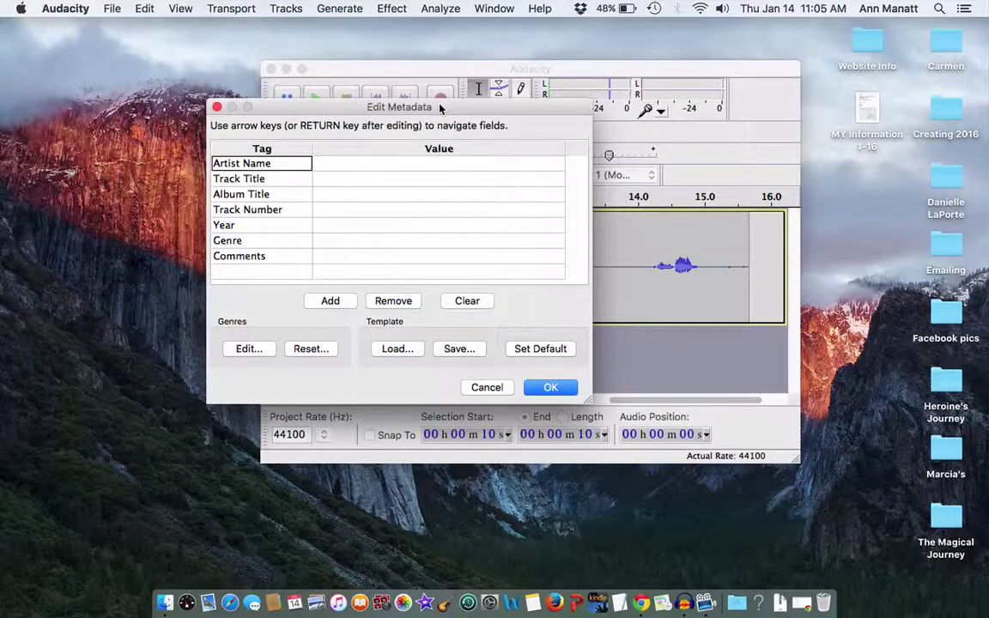
left_click(422, 165)
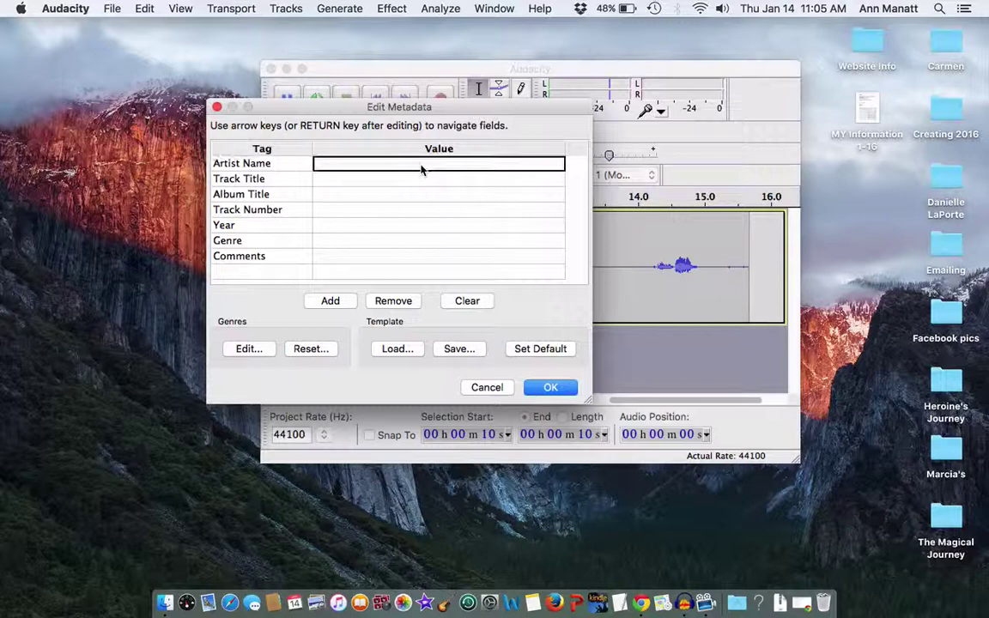
type("Marcia Wades")
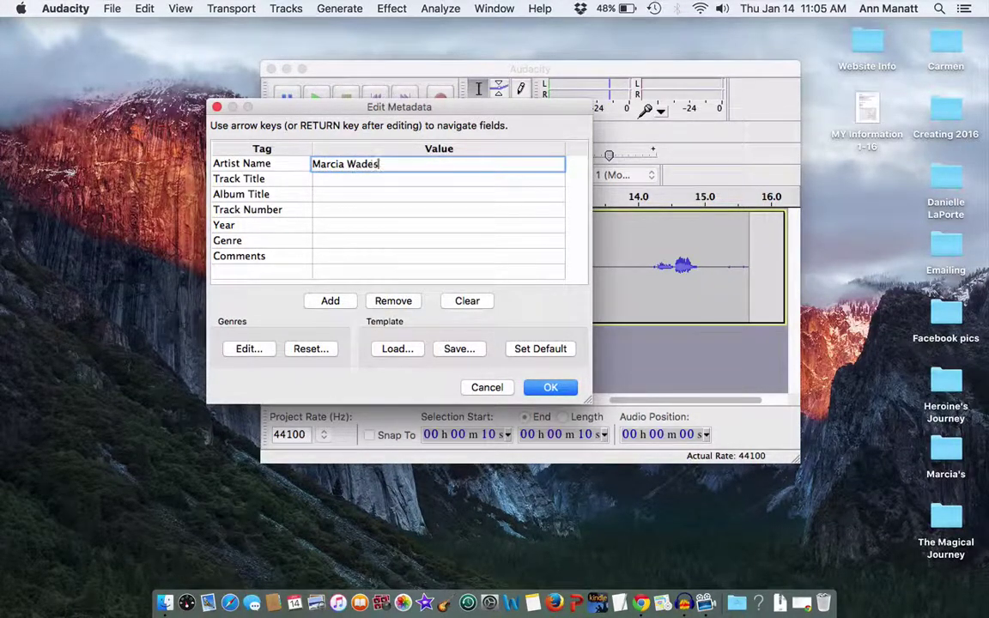
key("BackSpace")
left_click(414, 184)
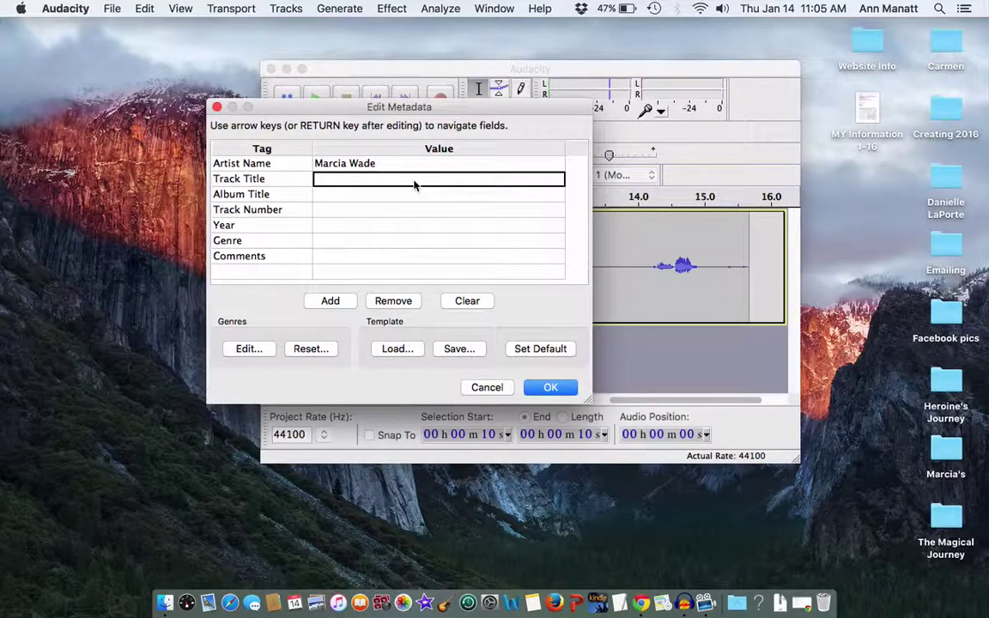
Set the album title to 'Star Sister Recordings'.
left_click(401, 196)
type("S")
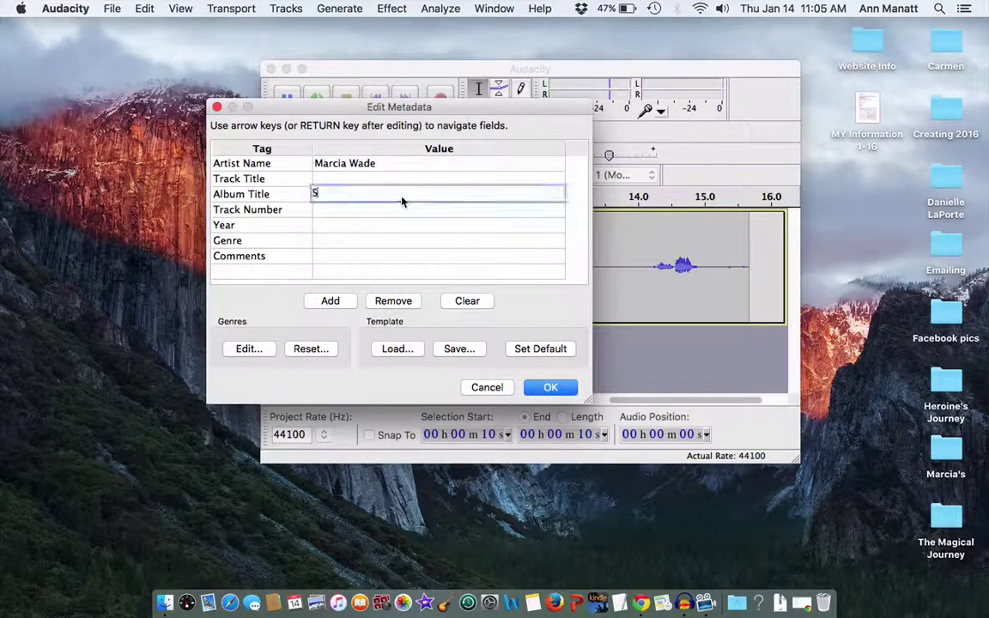
type("tar Sild")
key("BackSpace")
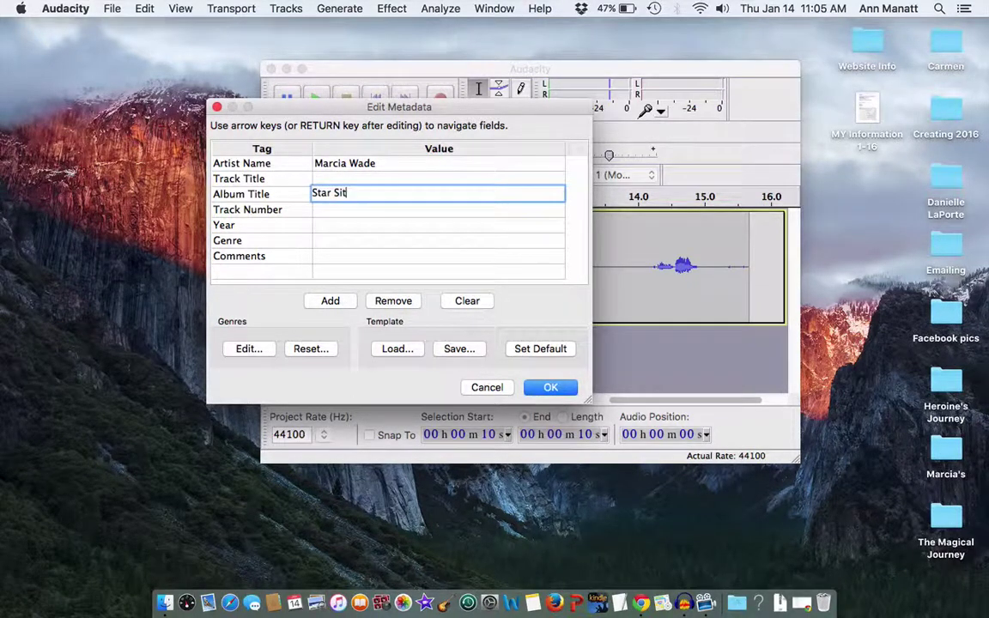
key("BackSpace")
key("BackSpace")
type("ister Recor")
key("BackSpace")
type("rdings")
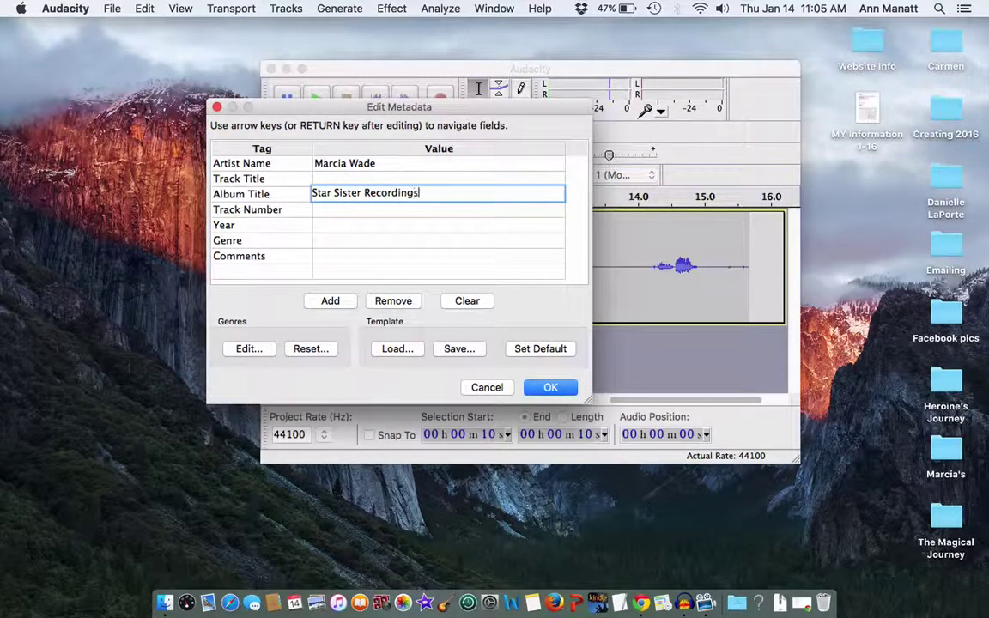
Set the track title to 'January New Moon' and confirm the metadata.
left_click(396, 178)
type("J")
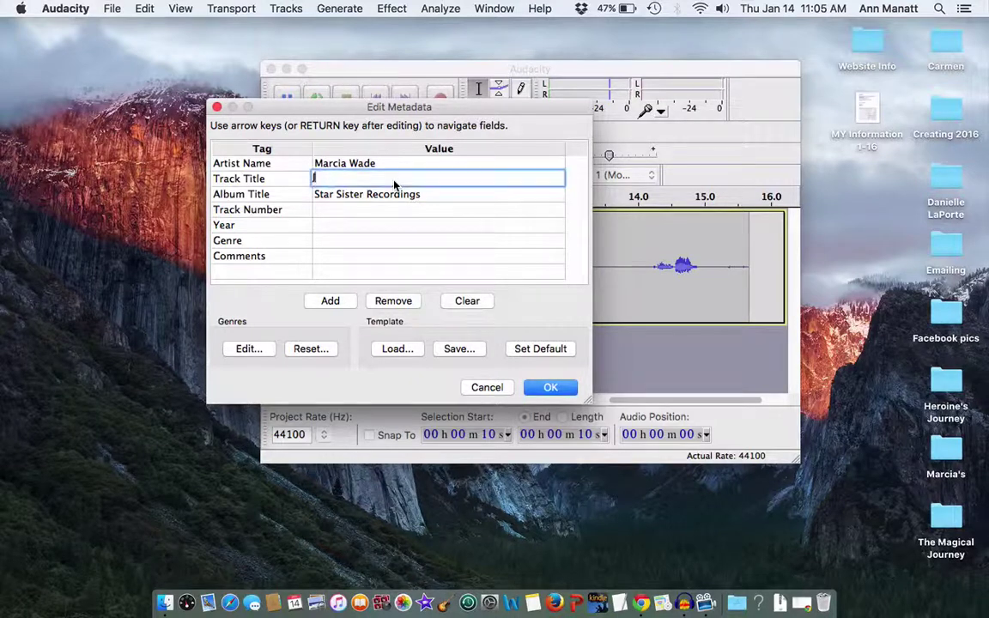
type("anuary ")
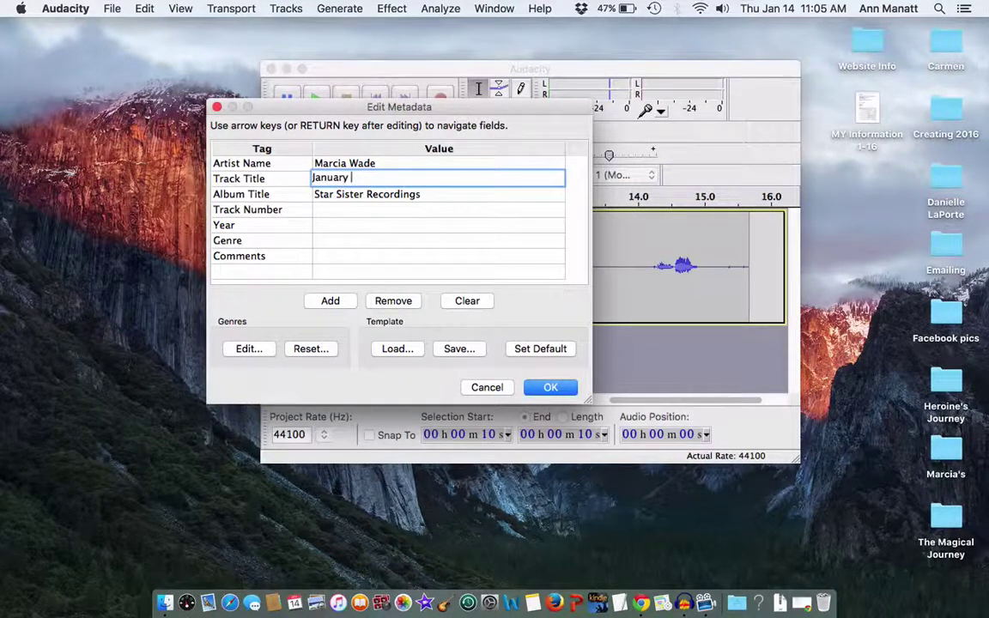
type("New Moon")
left_click(551, 390)
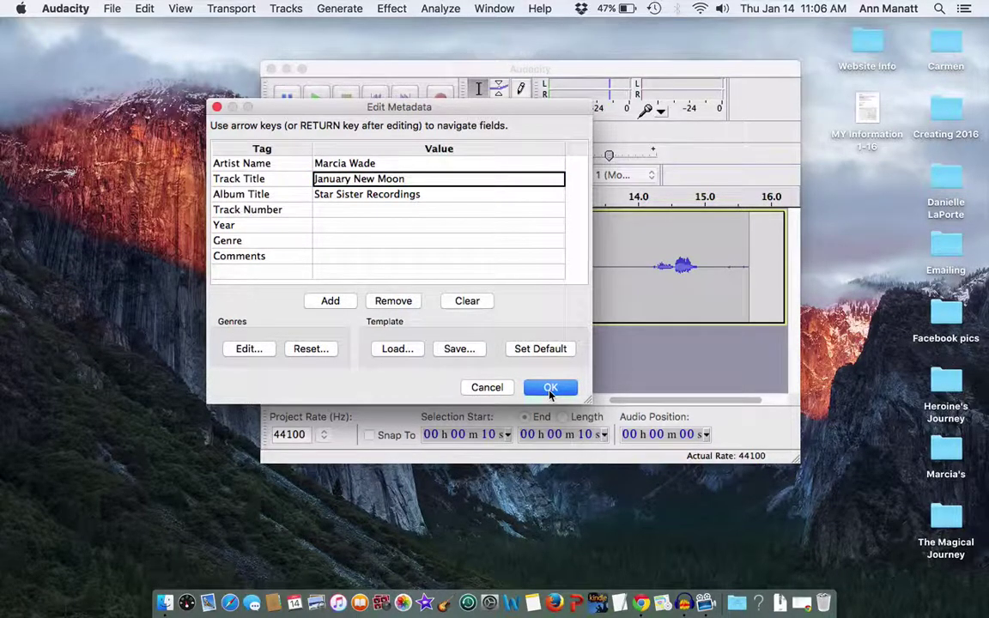
left_click(551, 390)
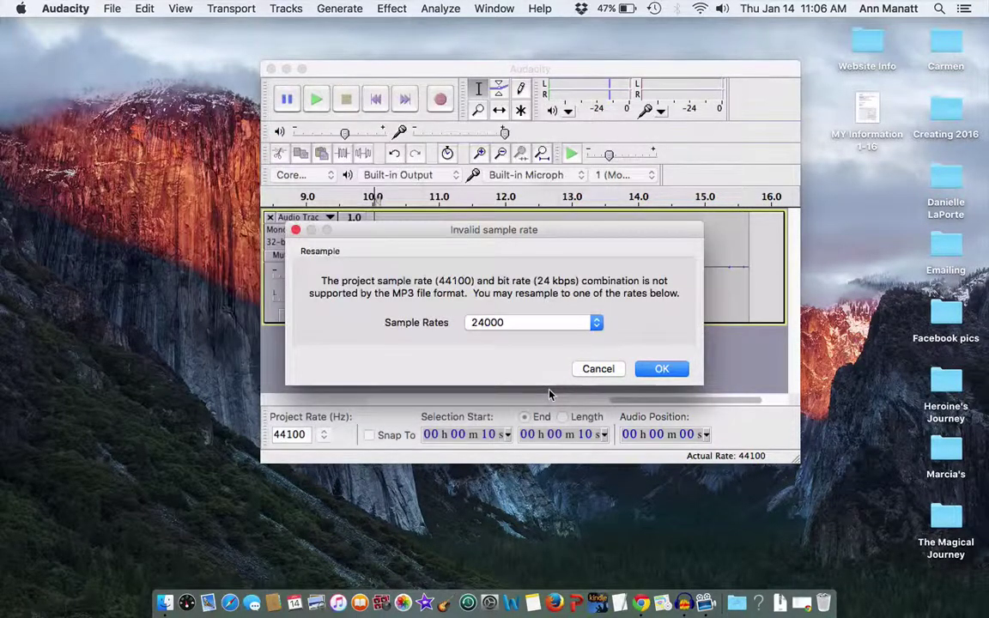
Accept resampling to 24000 Hz so test.mp3 finishes exporting.
left_click(597, 323)
left_click(660, 370)
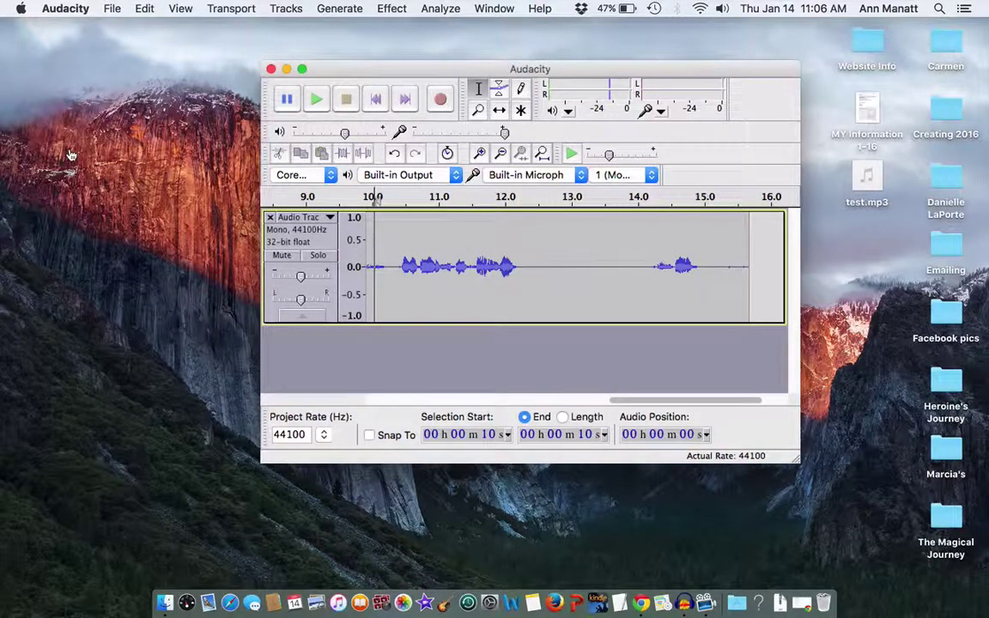
right_click(869, 182)
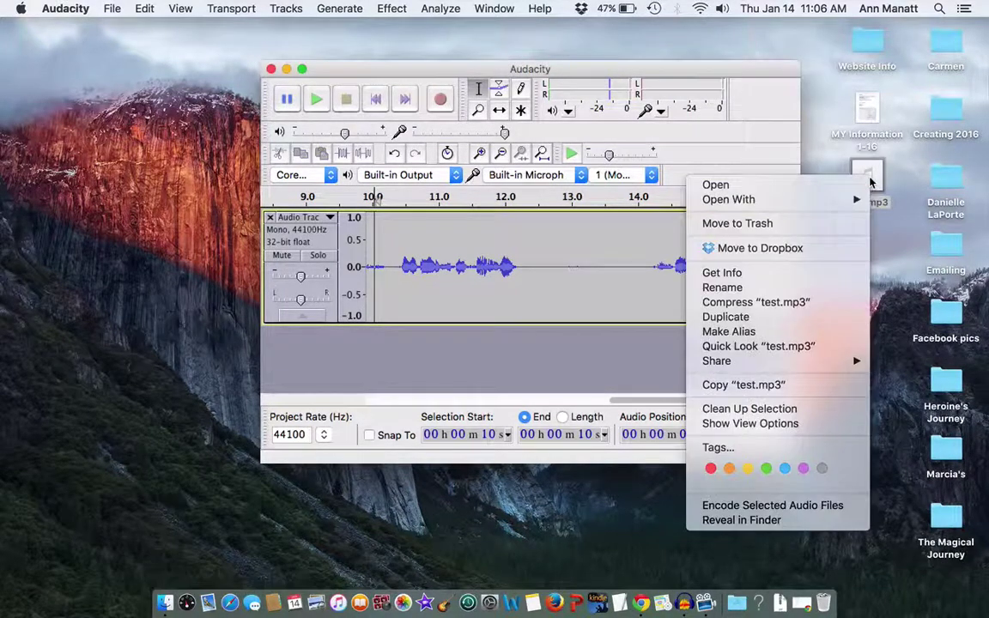
left_click(749, 276)
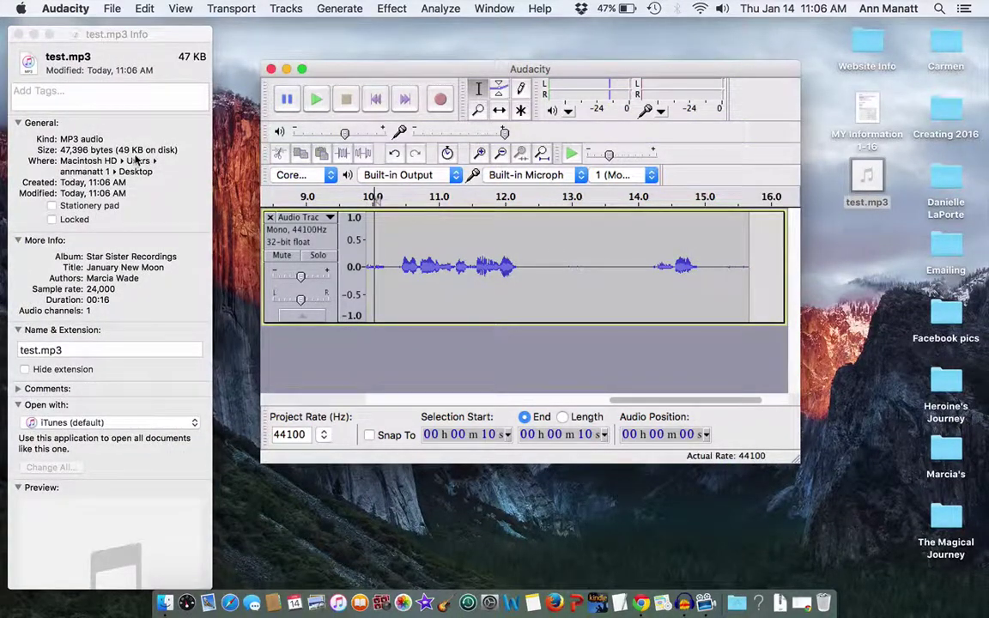
left_click(18, 35)
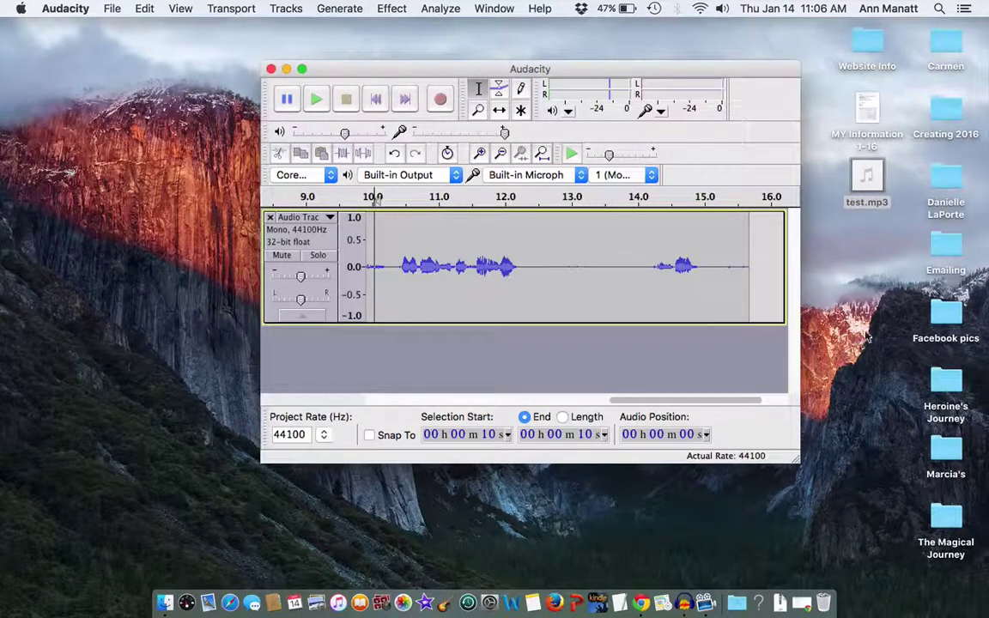